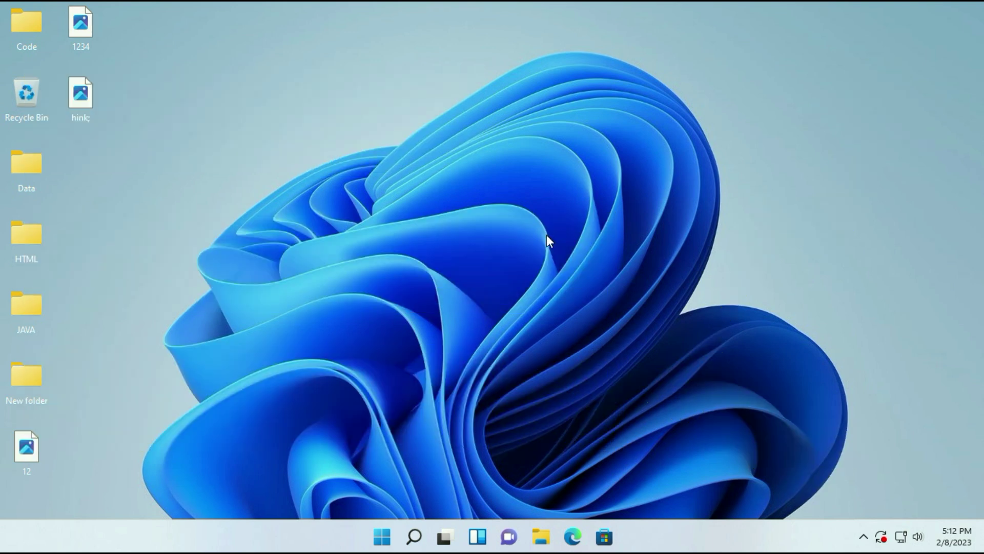
Find 'view advanced system settings' and open Virtual Memory from Performance Options' Advanced tab.
left_click(414, 536)
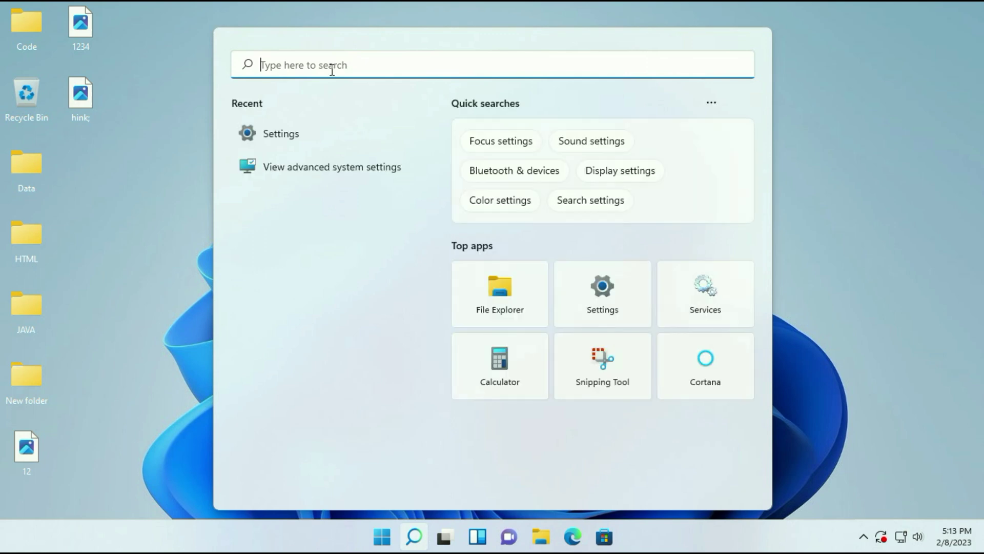
type("view")
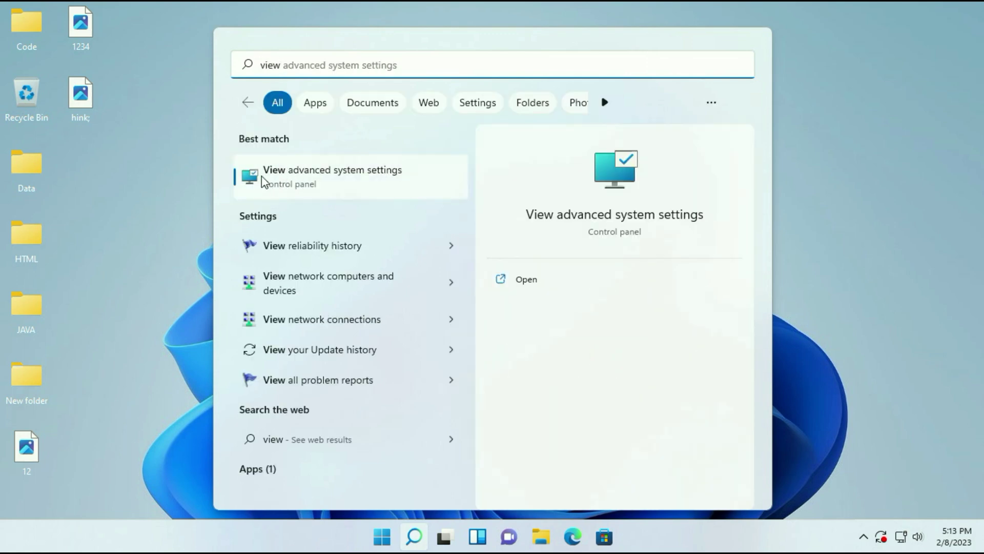
left_click(352, 173)
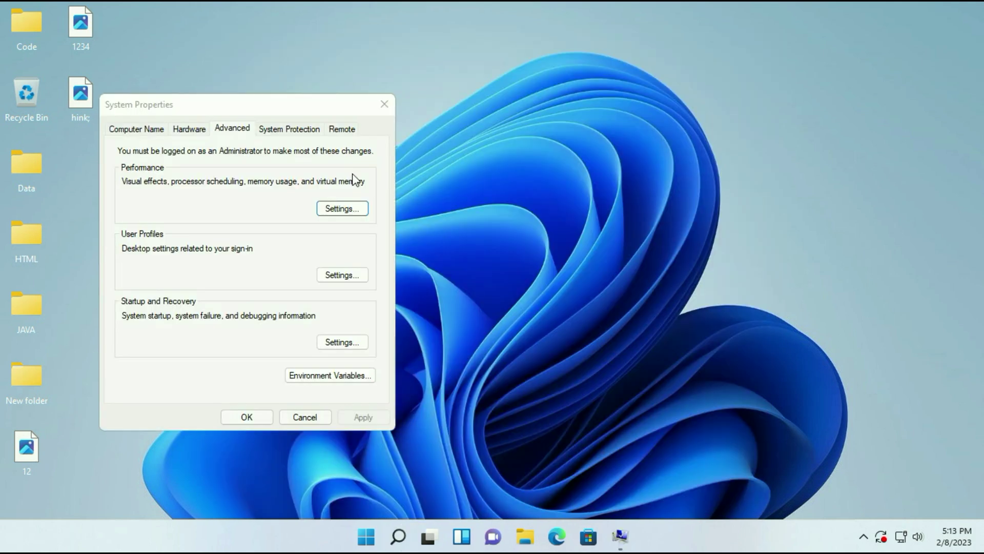
left_click_drag(271, 106, 388, 94)
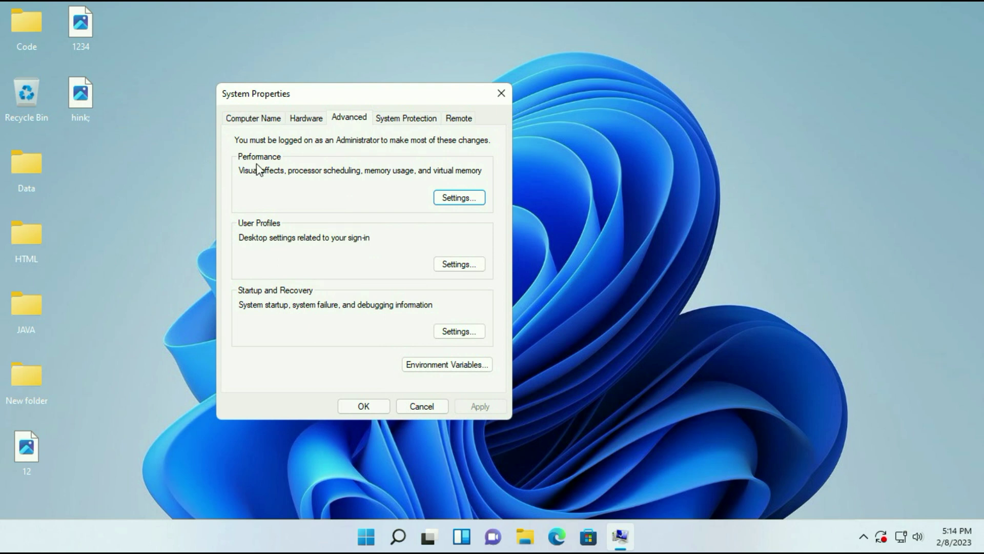
left_click(458, 200)
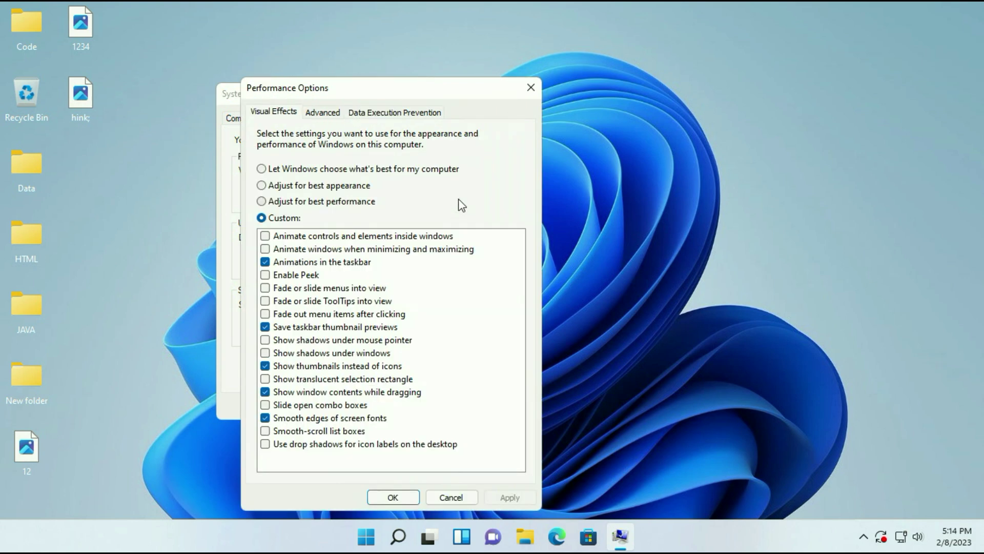
left_click(328, 115)
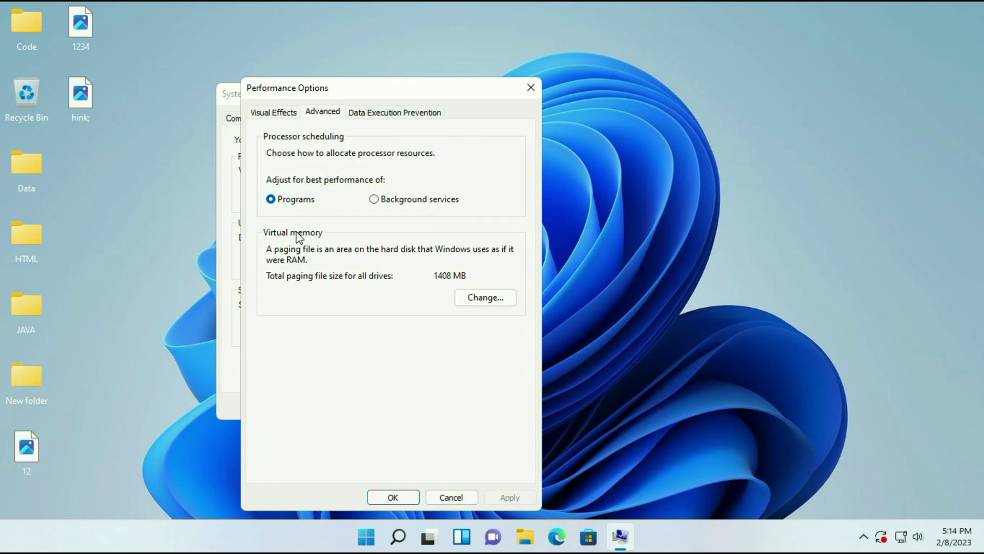
left_click(492, 300)
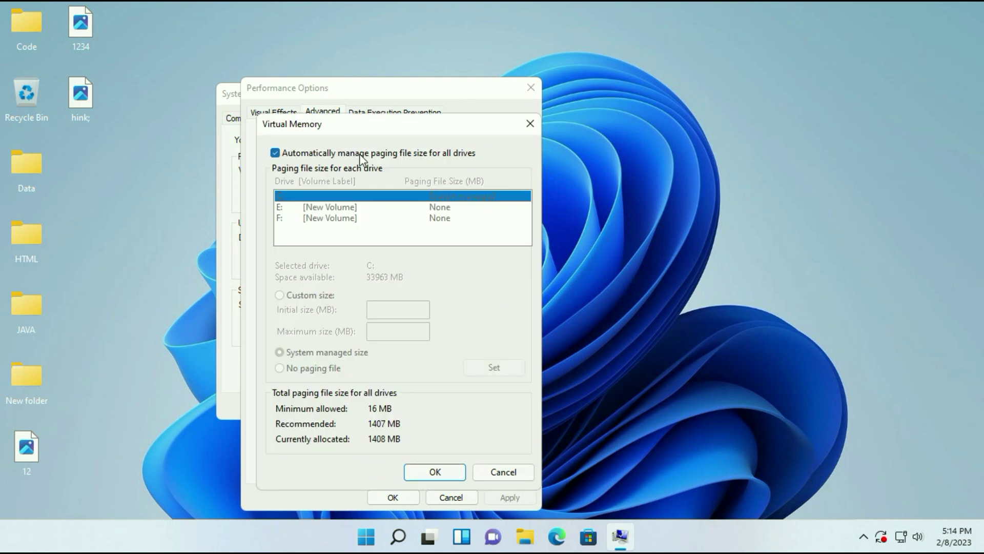
Turn off automatic paging file management and switch drive C: to Custom size.
left_click(275, 154)
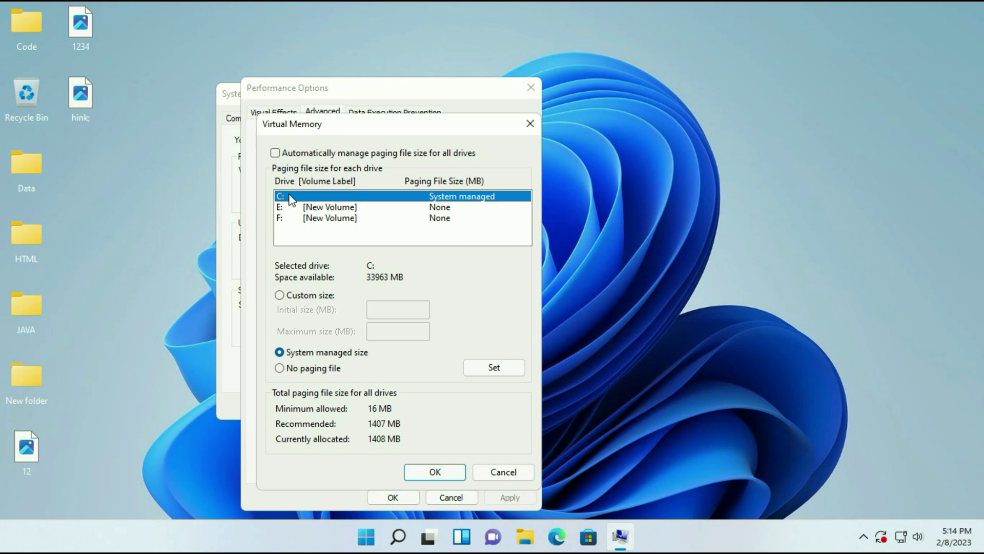
left_click(279, 296)
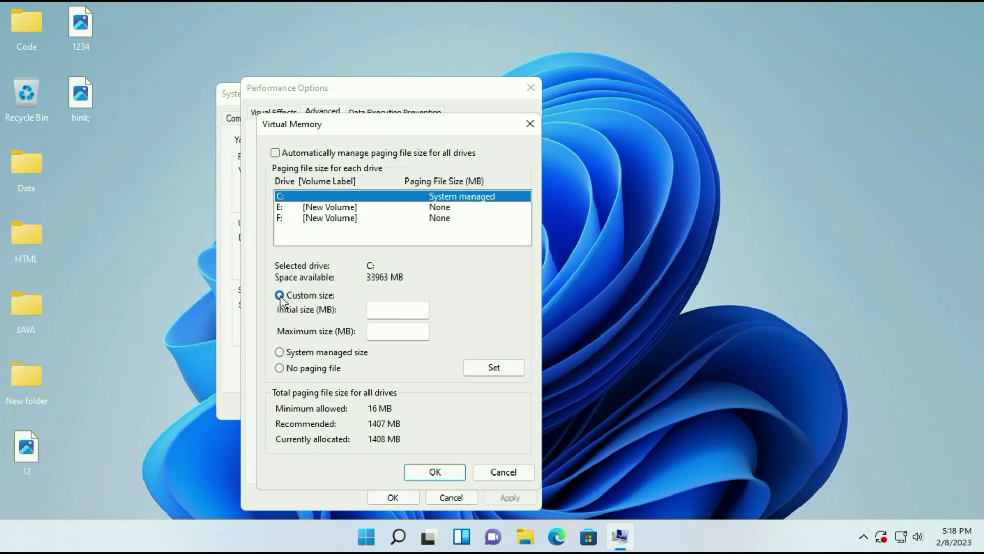
left_click(641, 270)
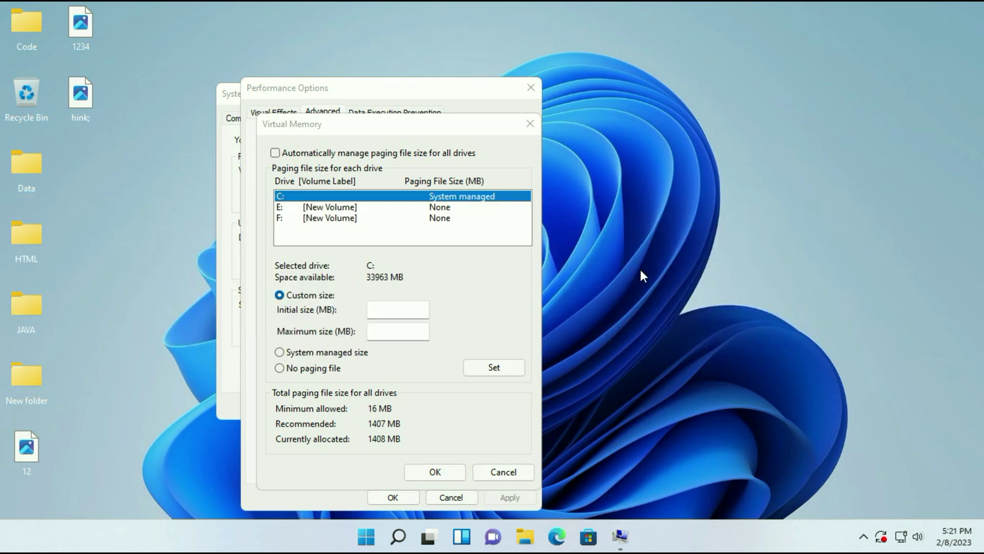
Check the 4.00 GB installed RAM on the Settings System > About page.
left_click(398, 536)
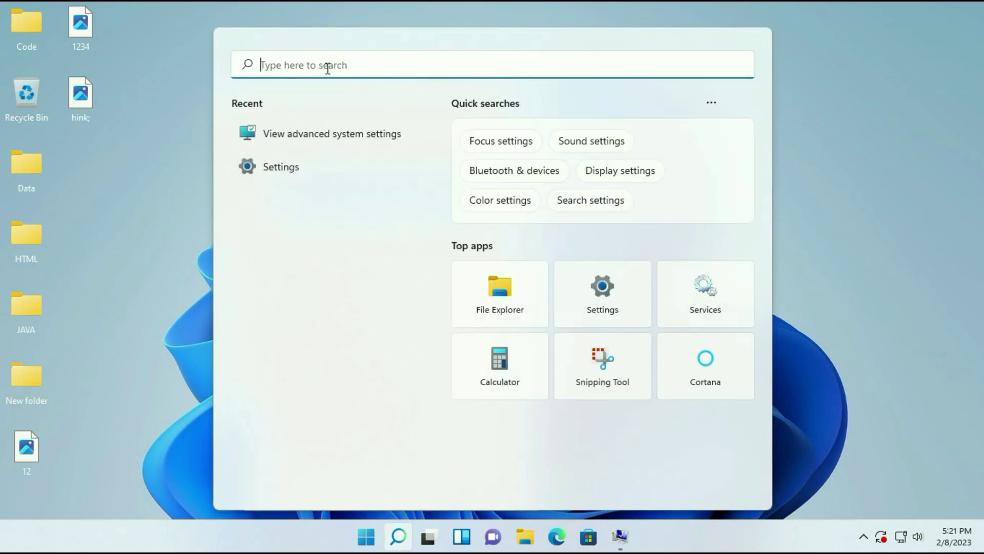
type("se")
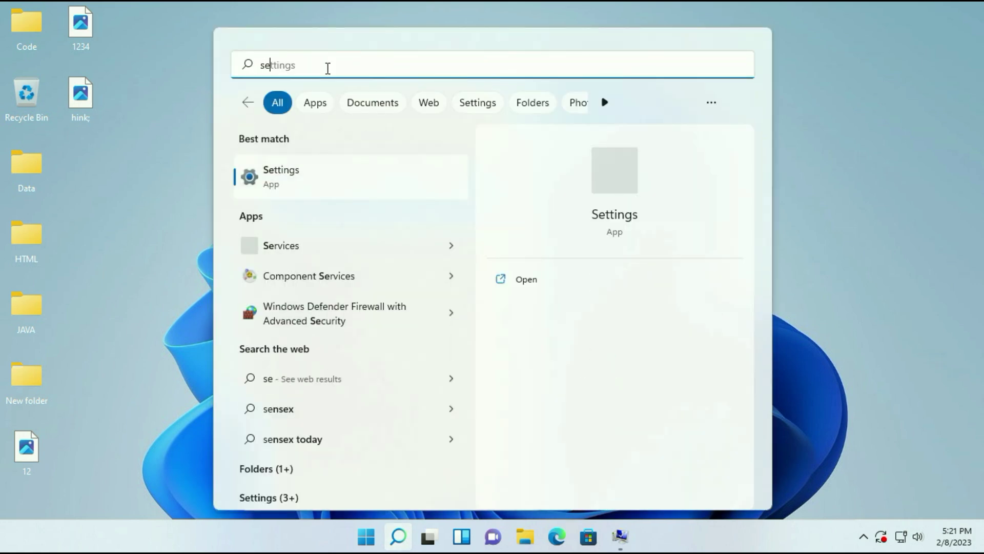
left_click(278, 182)
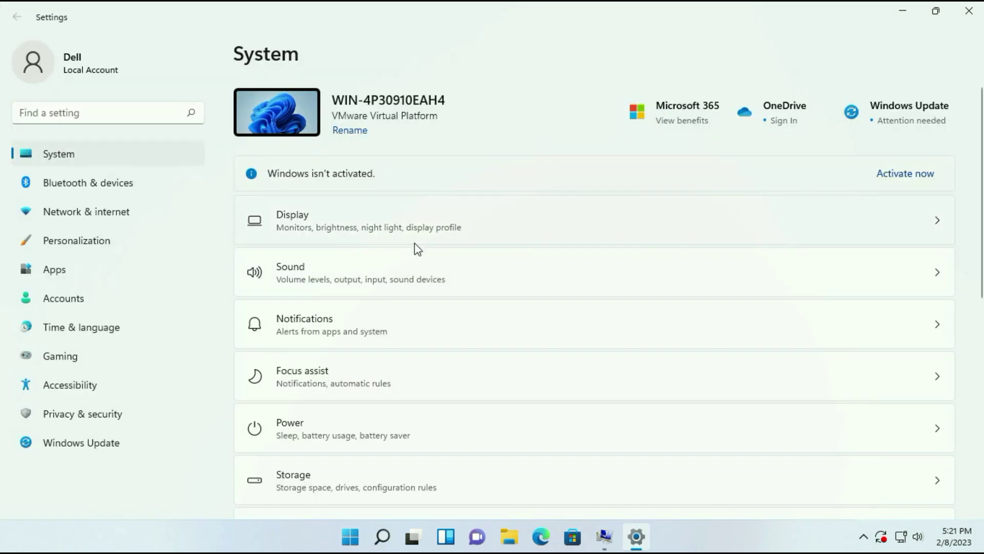
scroll(395, 279, "down", 8)
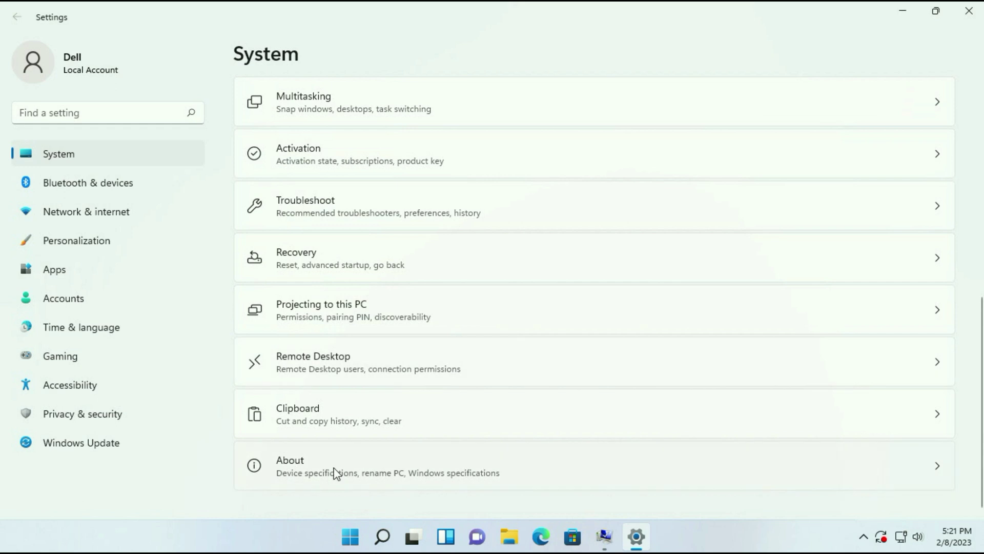
left_click(336, 472)
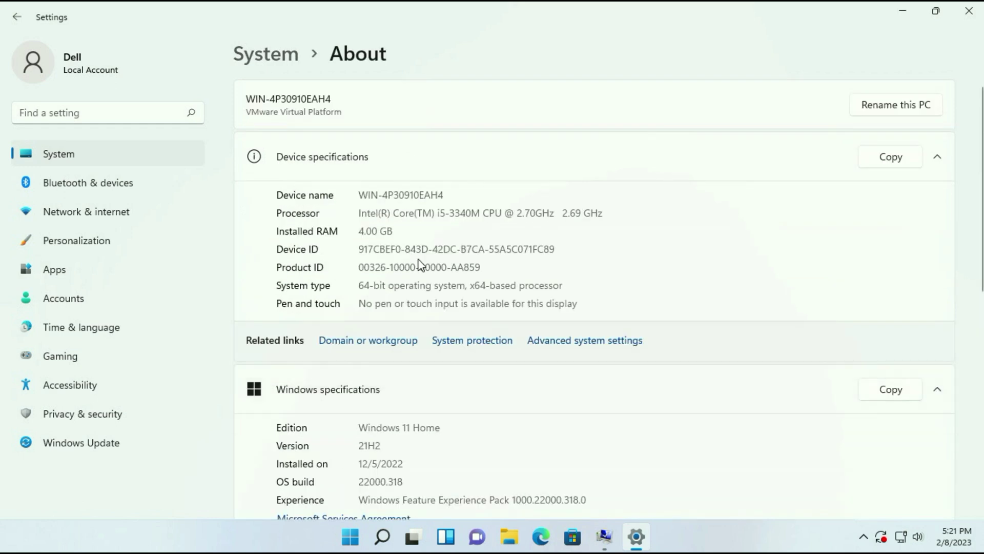
left_click_drag(395, 232, 357, 231)
left_click(379, 233)
Minimize Settings and launch Calculator.
left_click(904, 15)
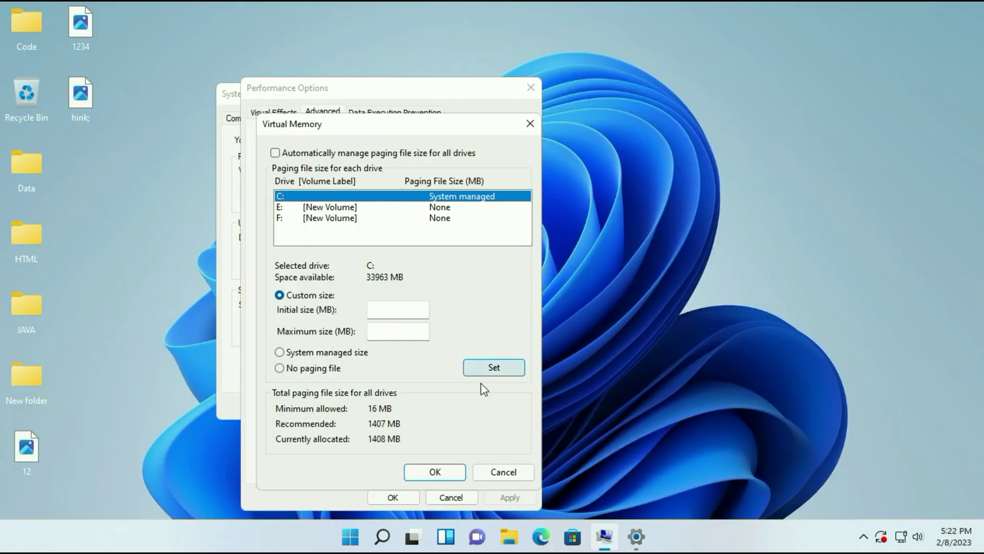
left_click(383, 537)
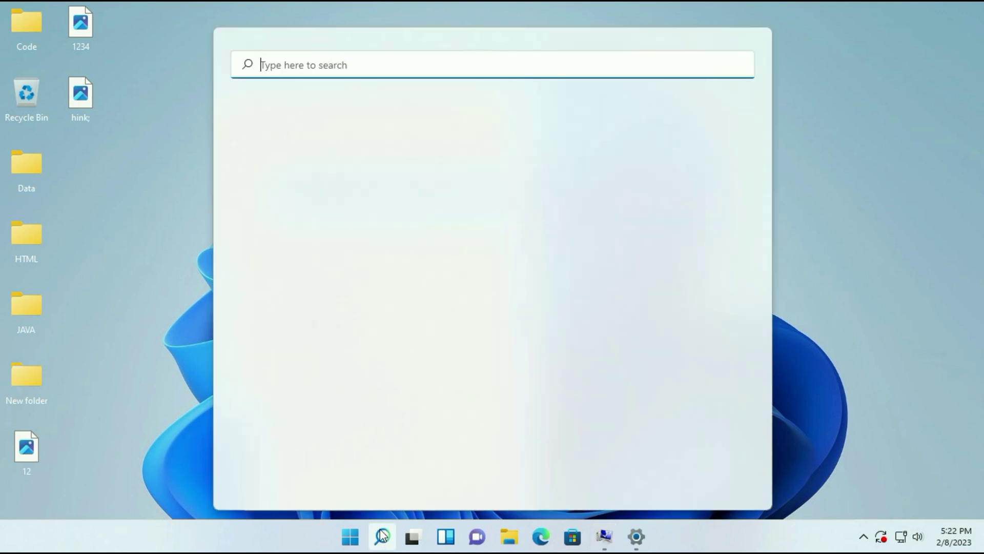
type("ca")
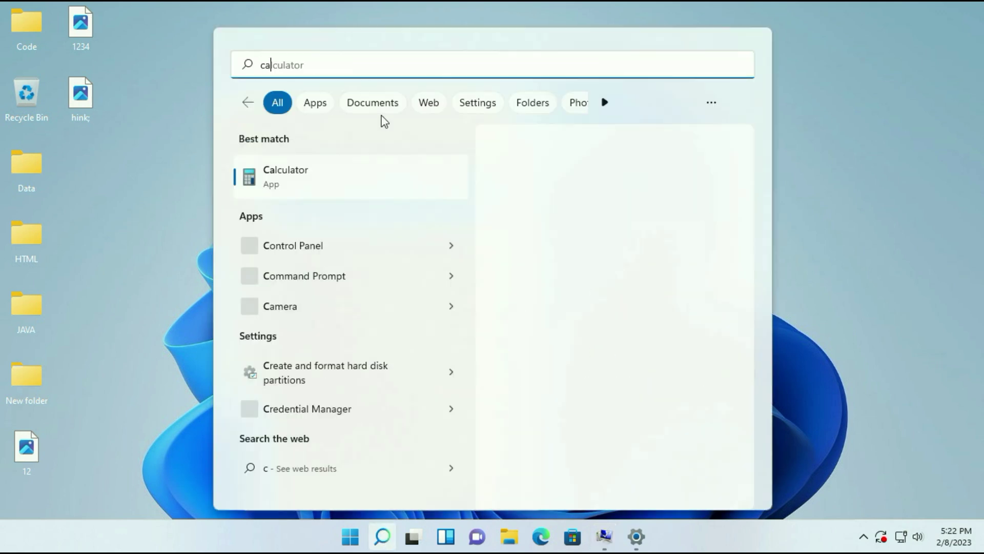
left_click(355, 182)
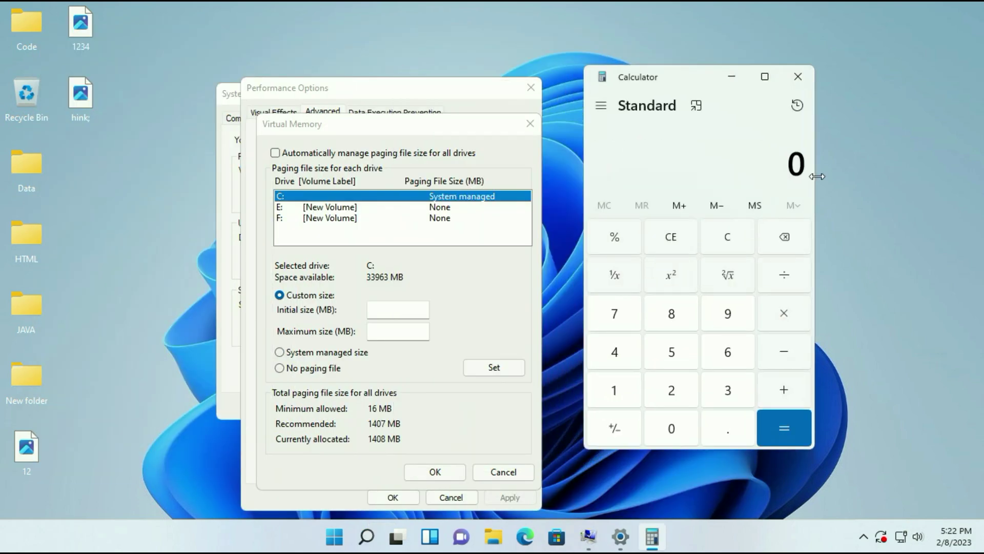
Calculate 1024 × 4 × 1.5 in Calculator, giving 6,144.
type("1,024")
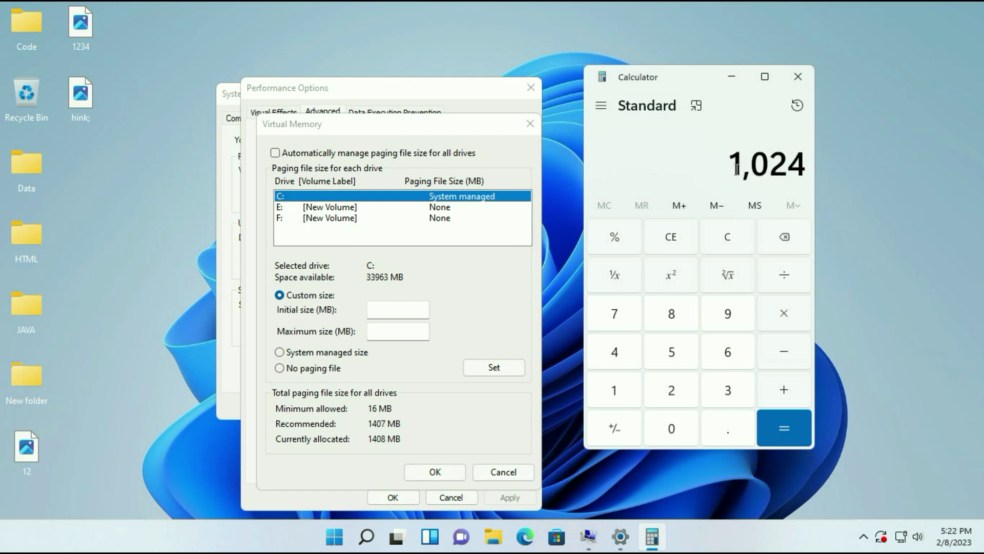
left_click_drag(732, 164, 809, 164)
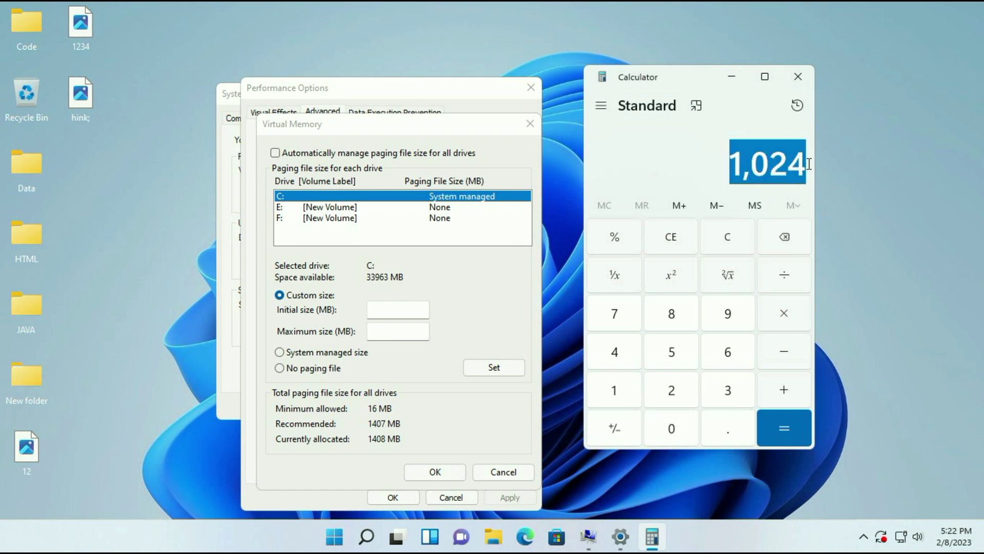
left_click(773, 168)
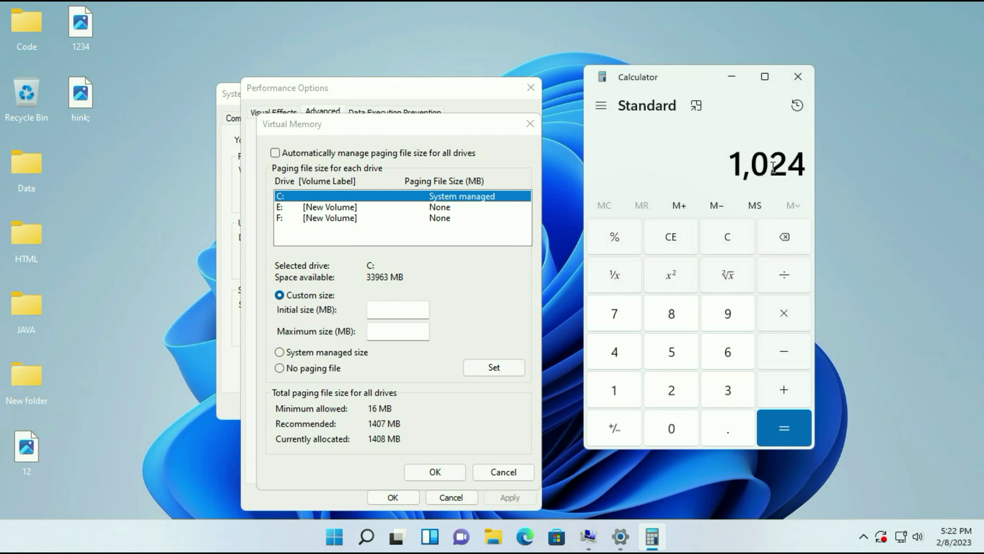
left_click(783, 314)
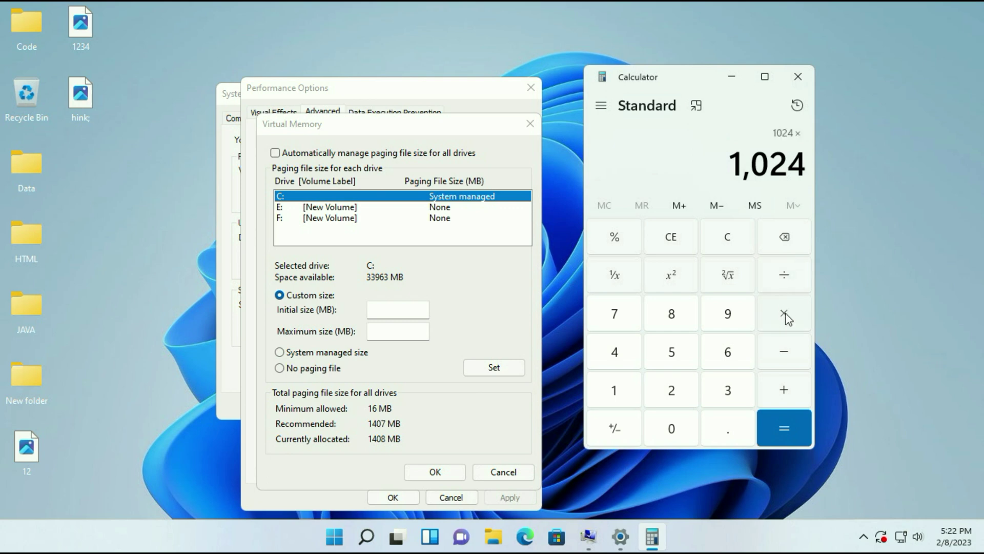
left_click(615, 358)
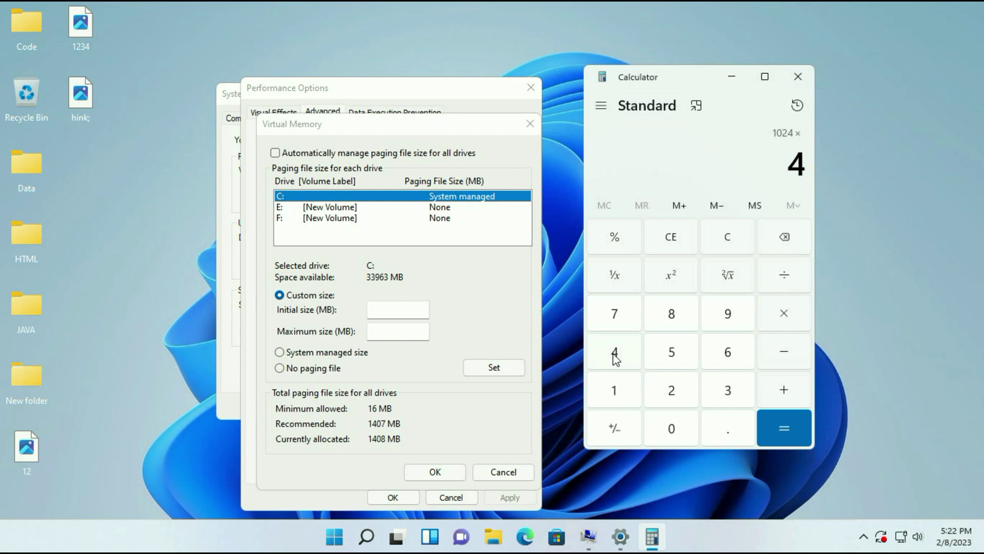
left_click(788, 427)
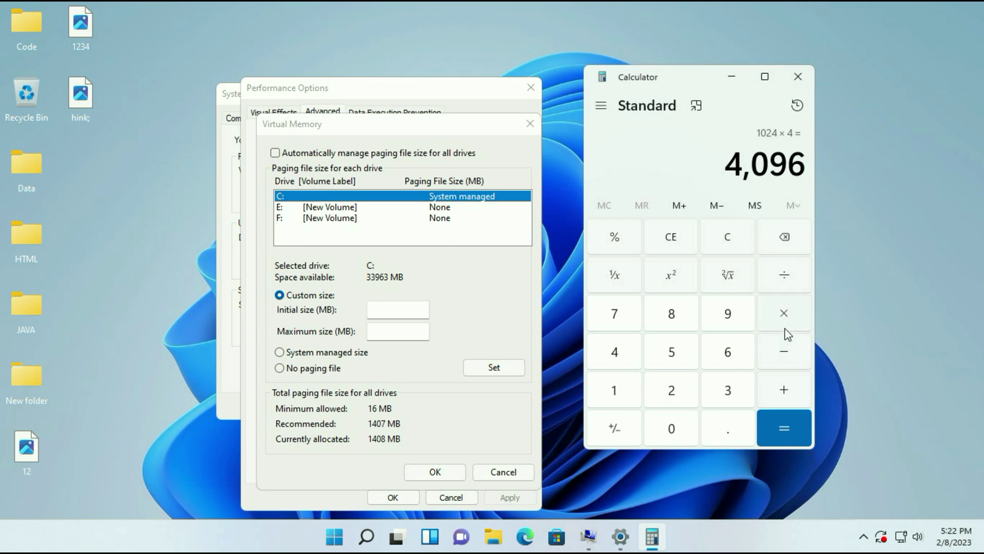
left_click(785, 314)
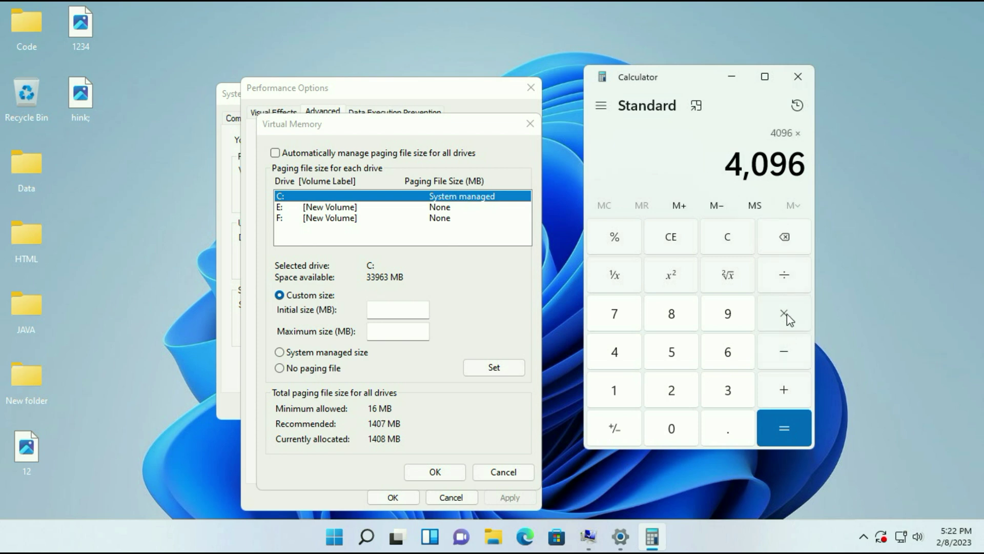
left_click(616, 390)
left_click(724, 430)
left_click(674, 359)
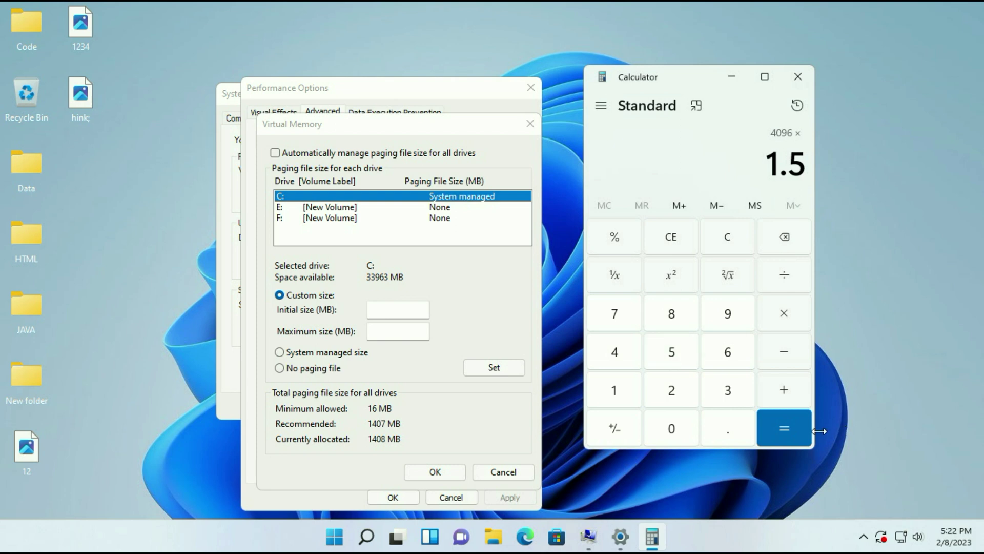
left_click(787, 426)
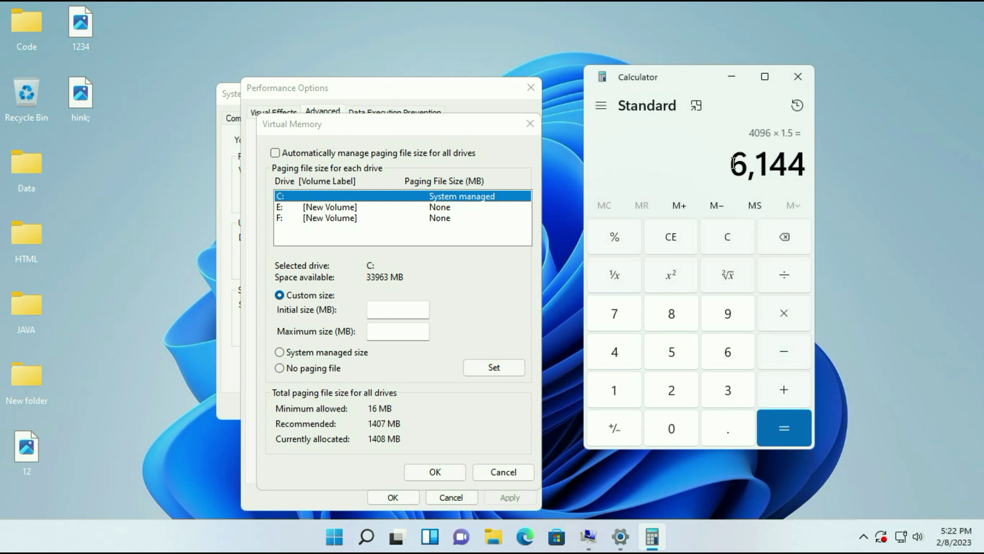
Copy 6,144 and paste it into drive C:'s Initial size field.
left_click_drag(737, 165, 810, 174)
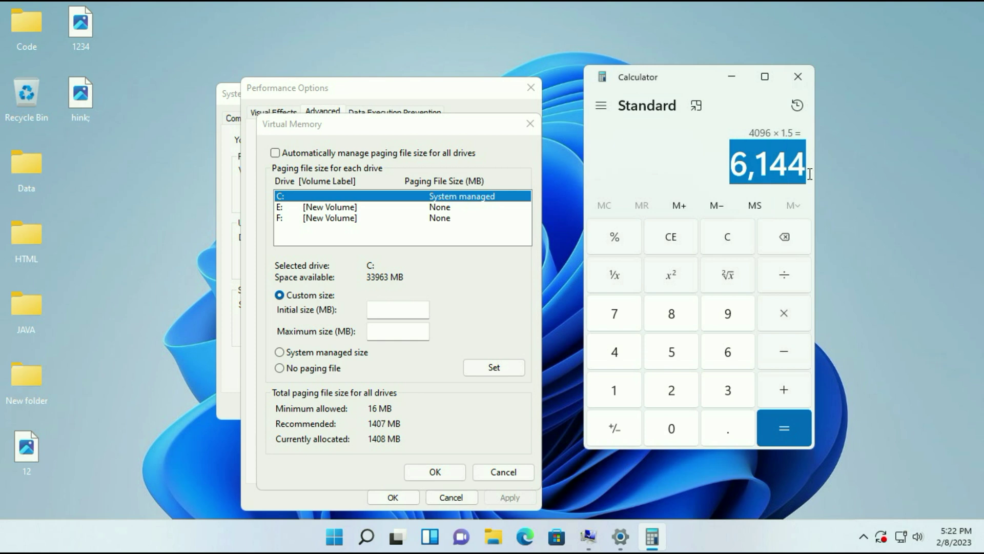
right_click(772, 169)
left_click(792, 185)
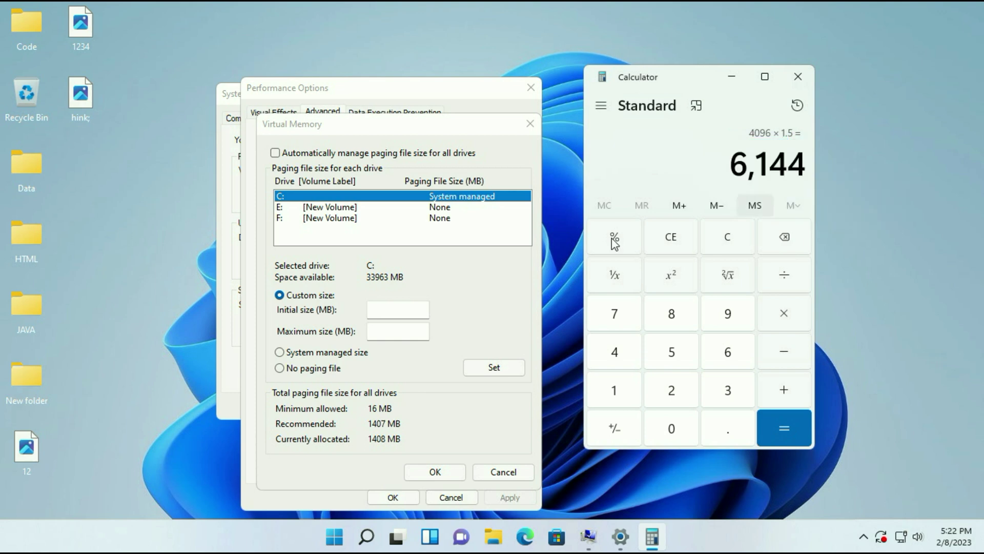
left_click(386, 311)
right_click(384, 309)
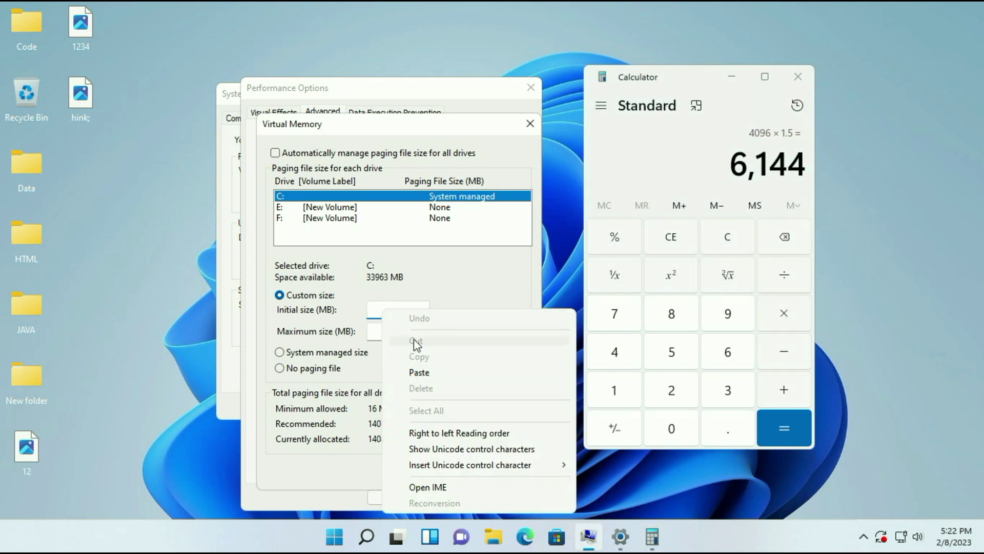
left_click(424, 373)
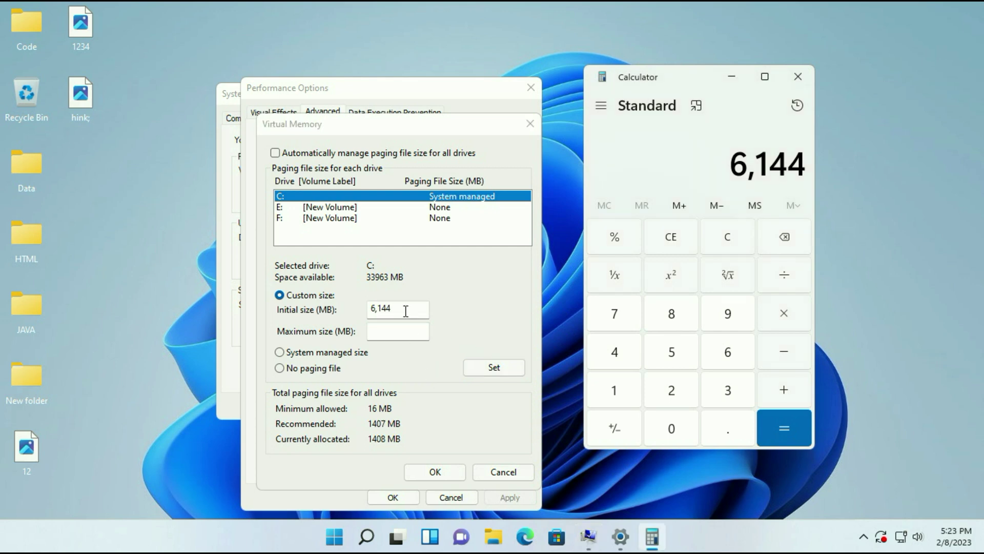
Clear Calculator and compute 1024 × 4 × 3, giving 12,288.
left_click(391, 331)
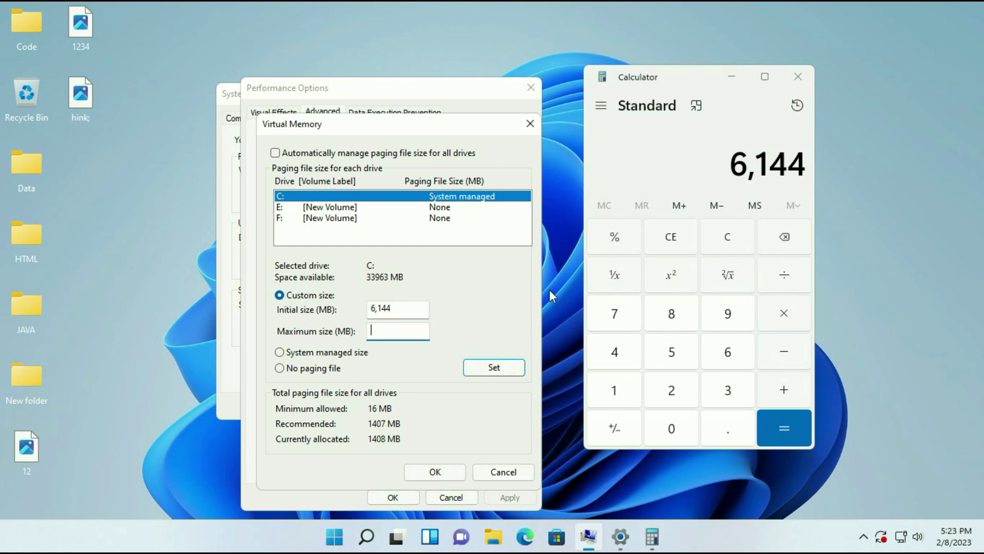
left_click(723, 250)
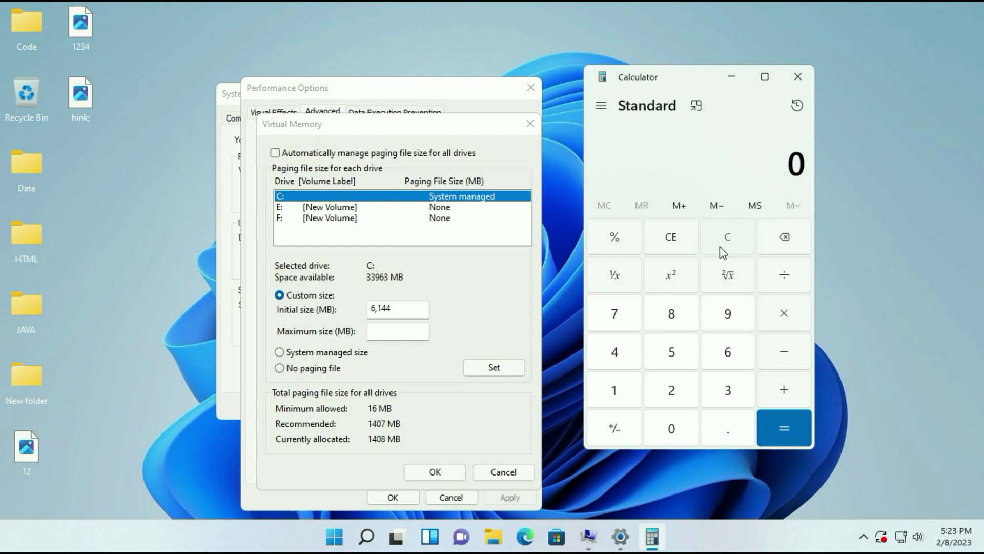
left_click(617, 388)
left_click(673, 427)
left_click(679, 399)
left_click(625, 358)
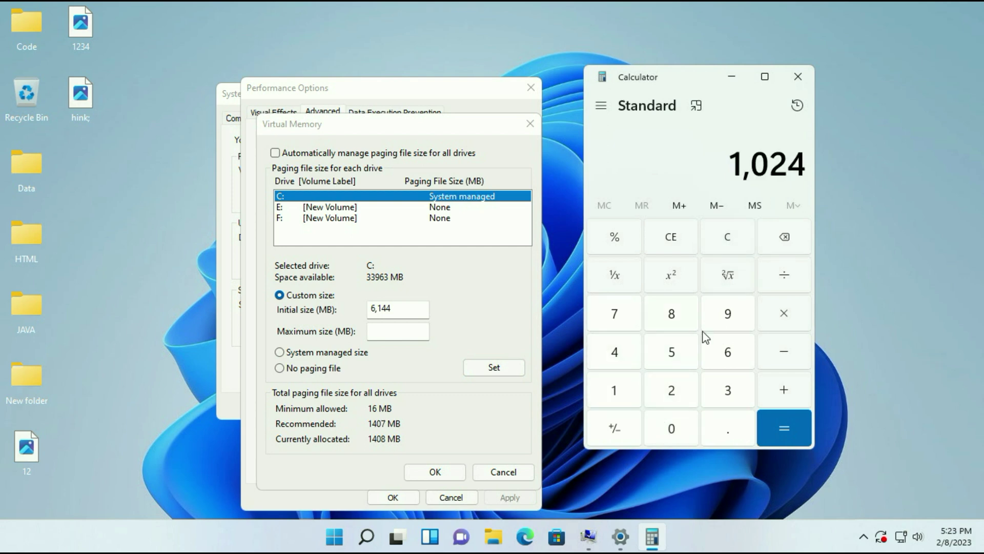
left_click(784, 318)
left_click(616, 352)
left_click(786, 418)
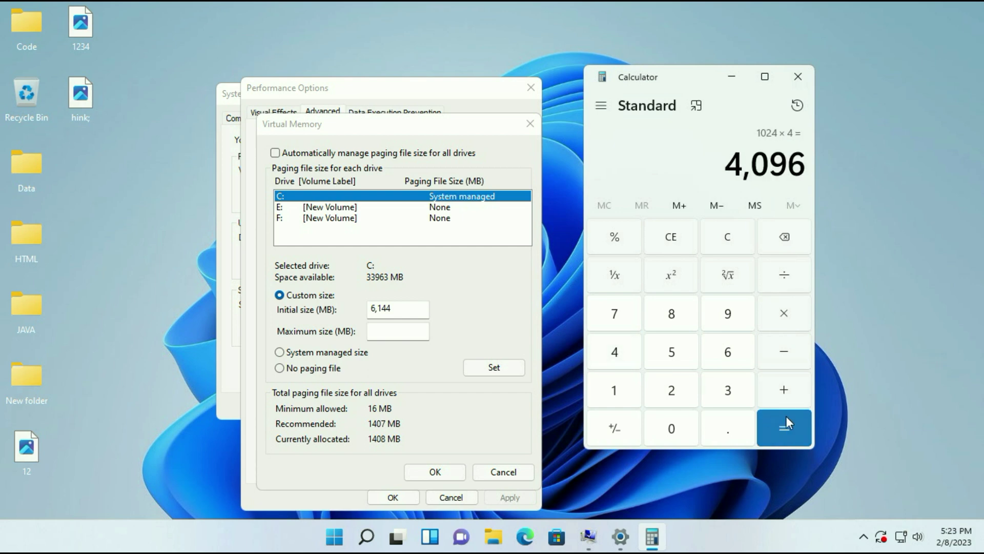
left_click(786, 315)
left_click(728, 391)
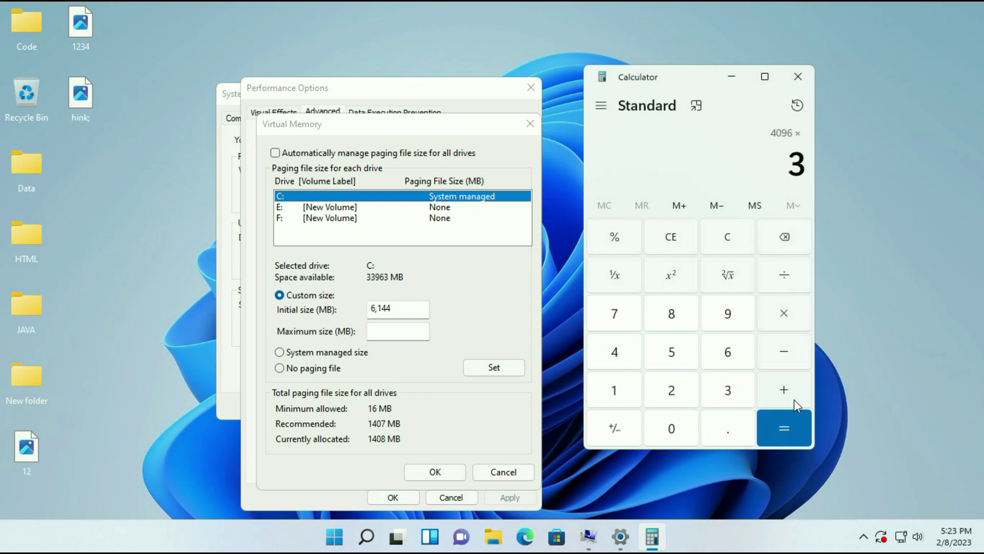
left_click(784, 432)
Copy 12,288 and bring up the paste menu on the Maximum size field.
left_click_drag(713, 165, 805, 185)
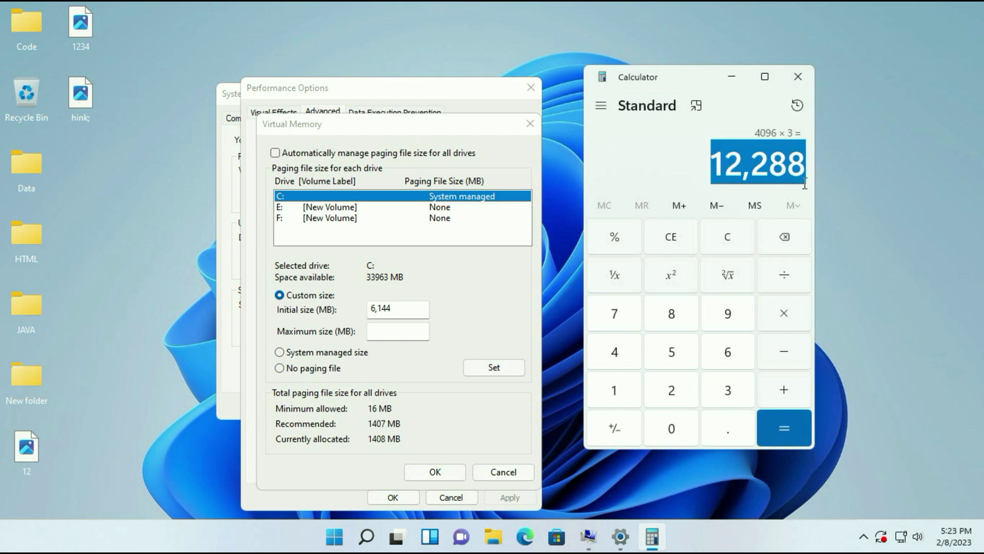
right_click(779, 171)
left_click(802, 187)
left_click(394, 333)
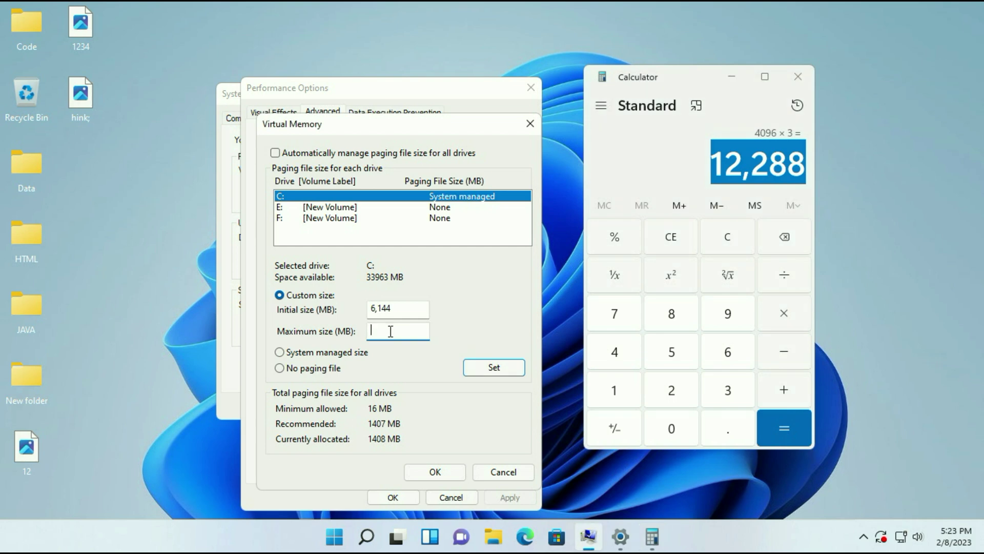
right_click(395, 336)
Paste 12,288, strip commas from both sizes, and set C: to 6144–12288 MB.
left_click(437, 192)
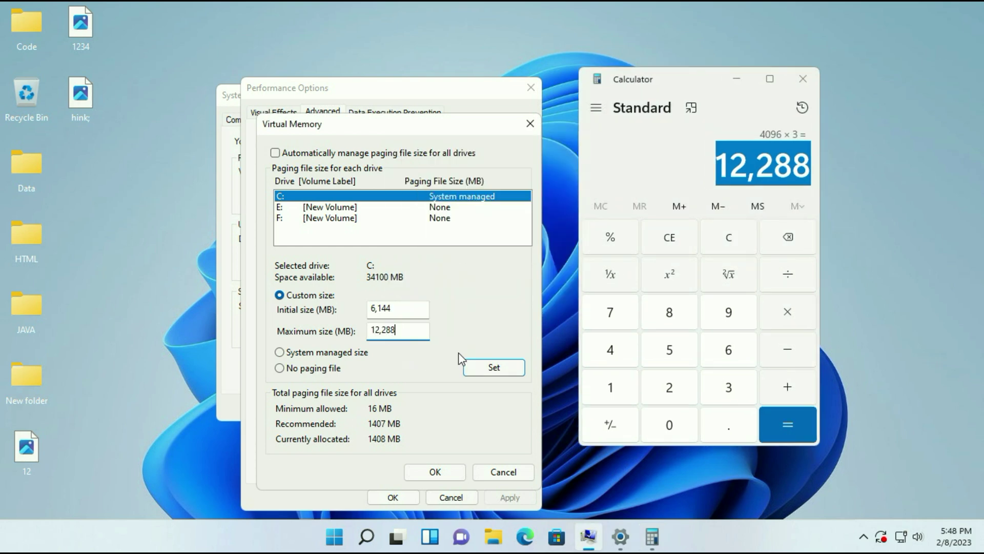
left_click(494, 370)
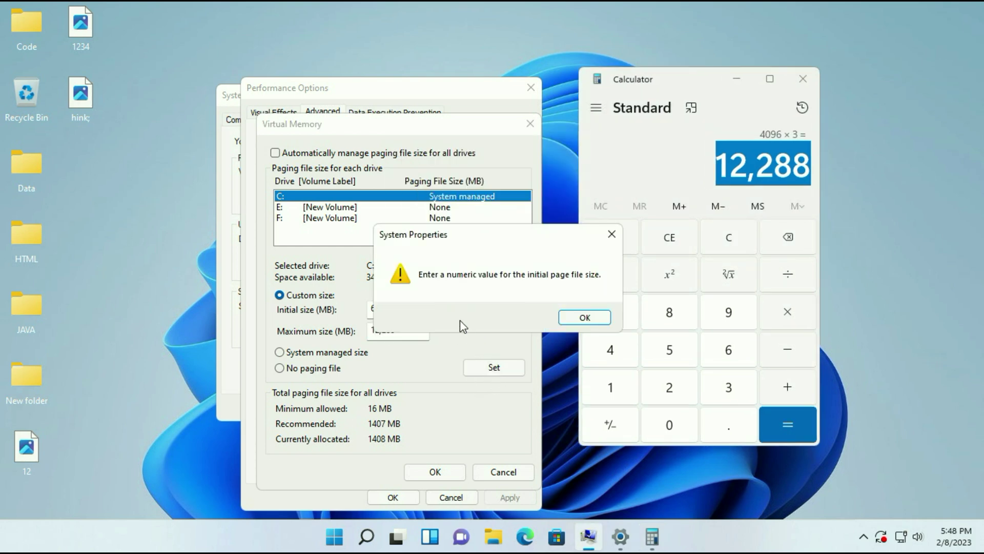
left_click(585, 318)
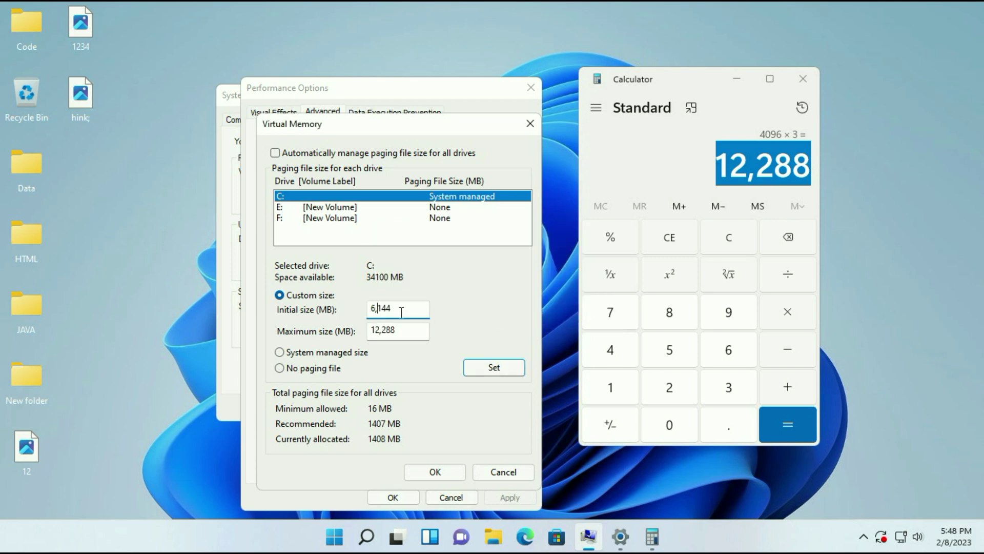
key("BackSpace")
left_click(394, 332)
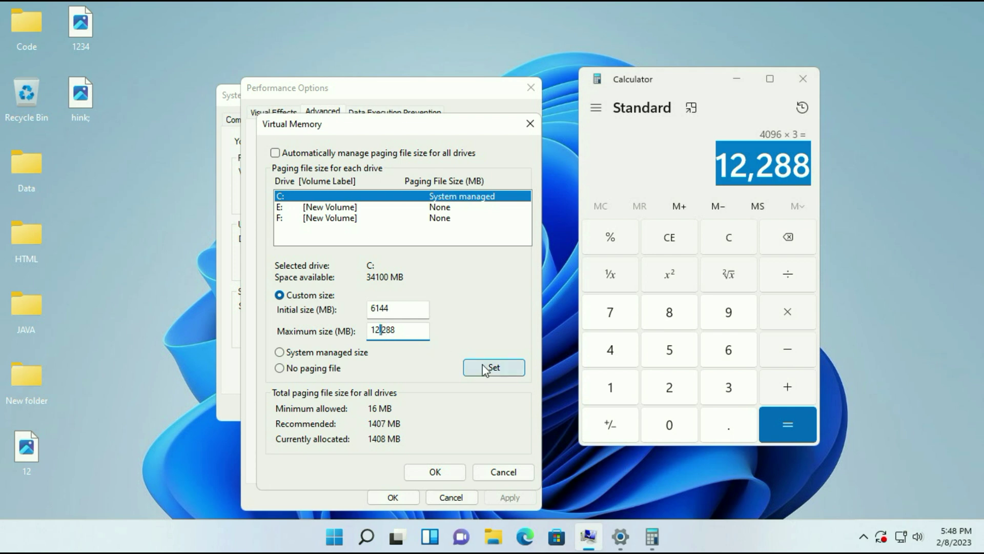
key("BackSpace")
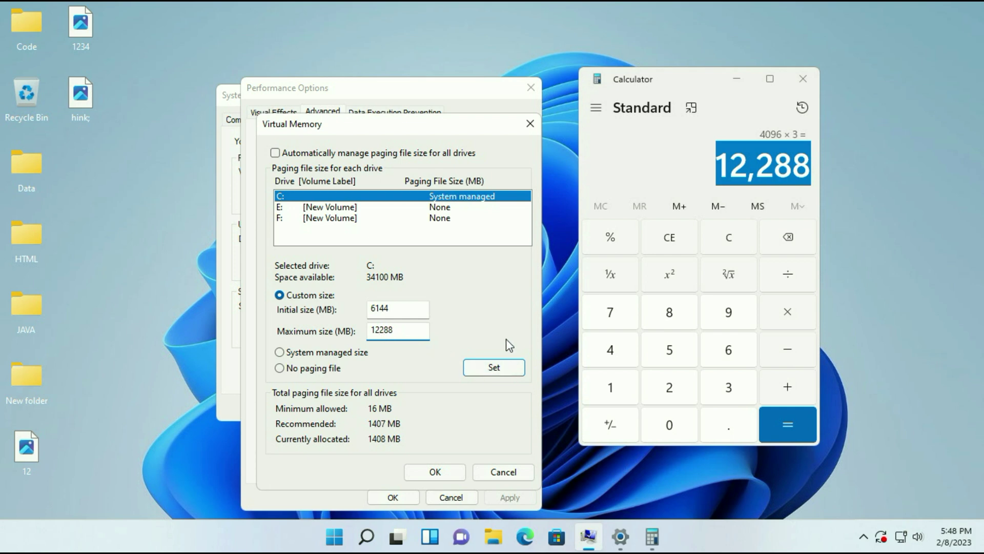
left_click(494, 366)
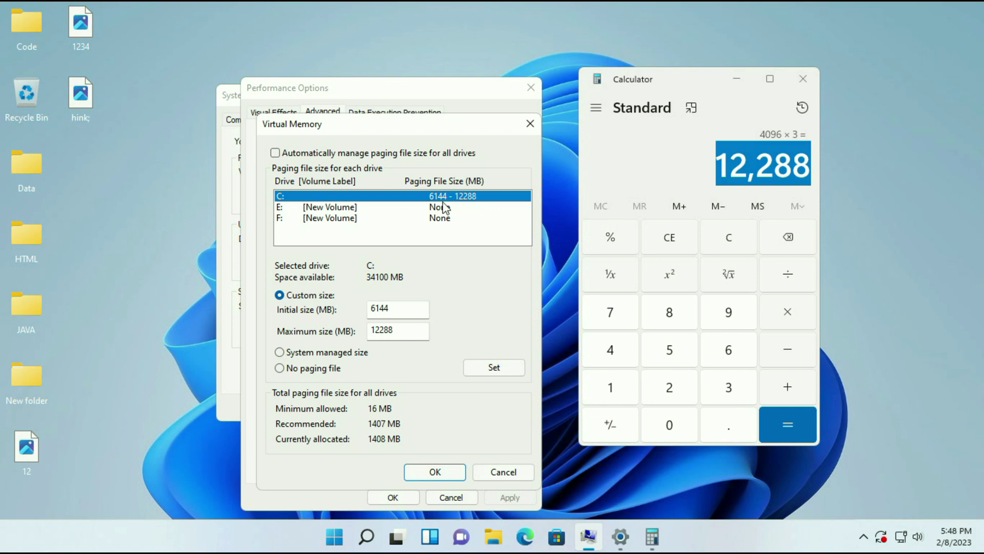
Confirm Virtual Memory, Performance Options and System Properties, close Calculator, and restart the PC.
left_click(440, 470)
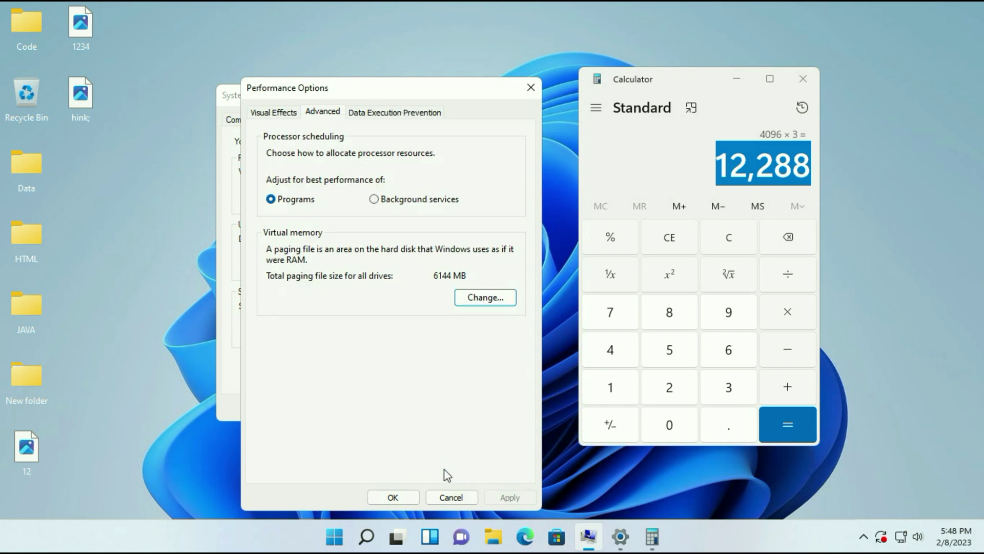
left_click(401, 495)
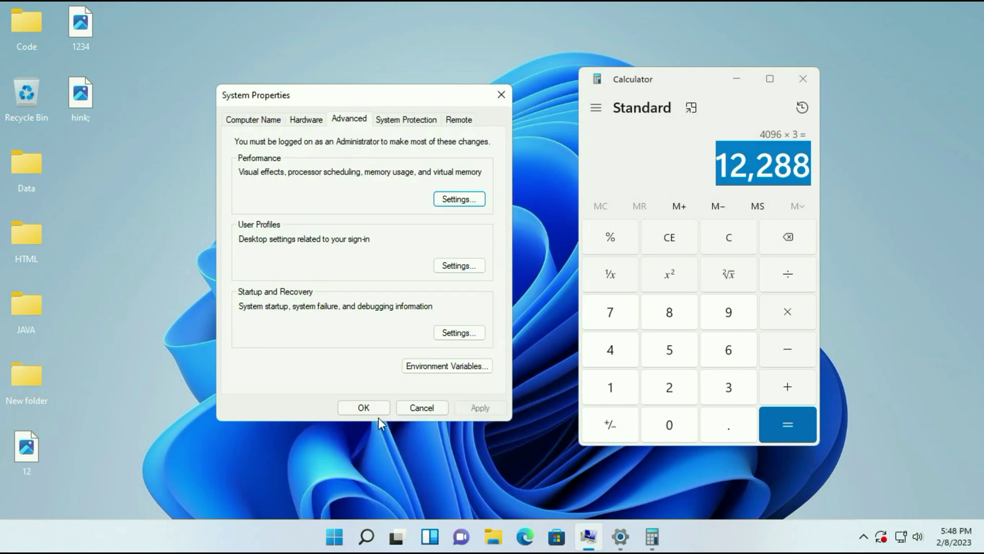
left_click(369, 408)
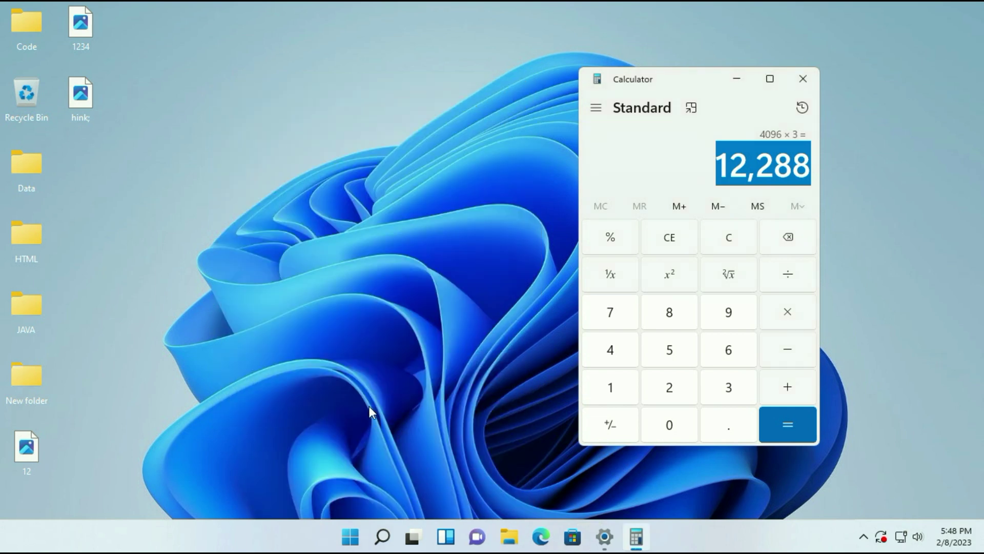
left_click(804, 80)
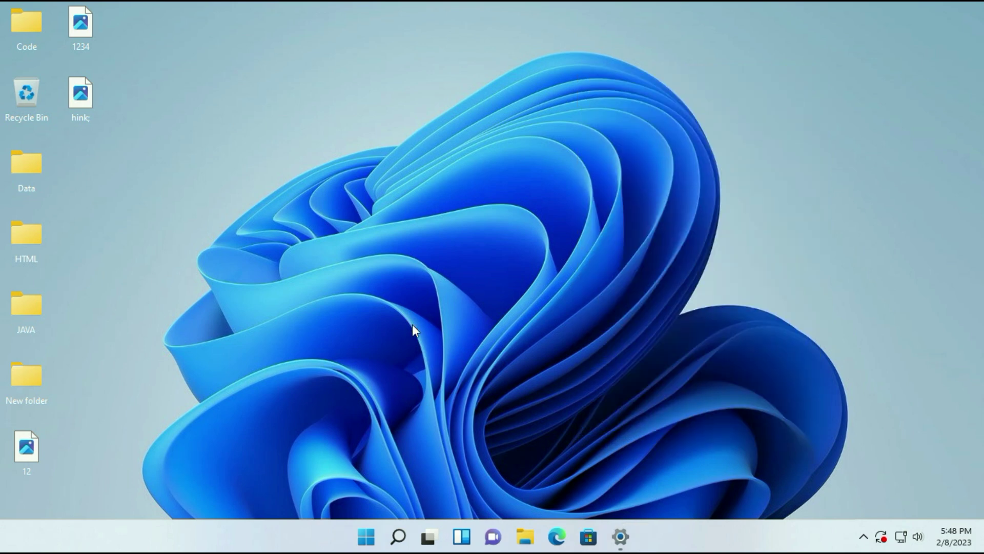
left_click(367, 533)
left_click(672, 485)
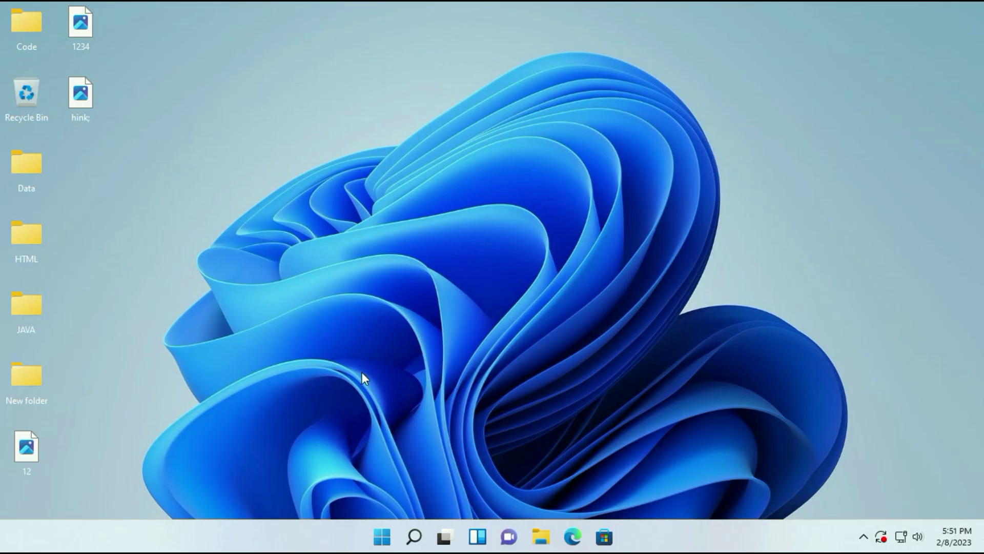
Launch Settings, go to System > Storage, and expand Advanced storage settings.
left_click(415, 537)
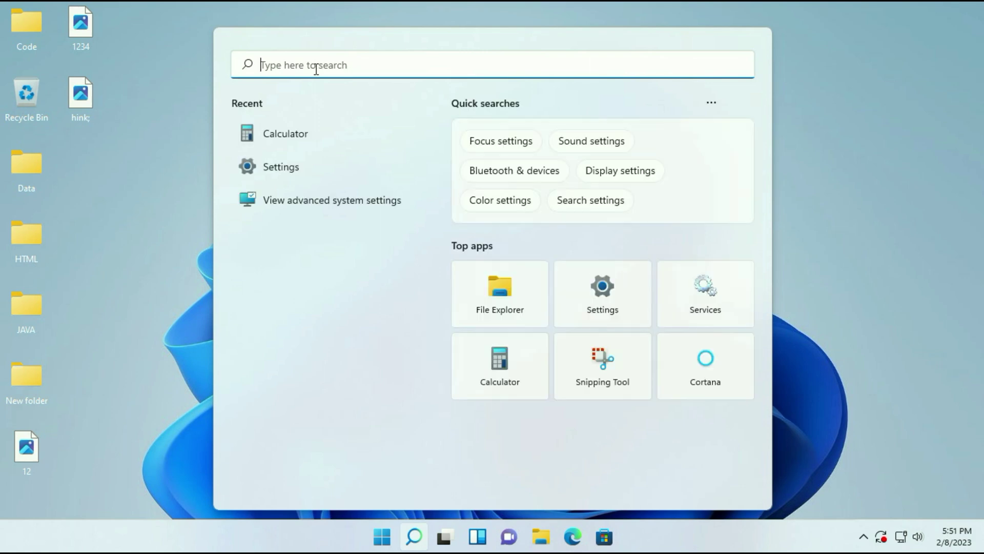
type("se")
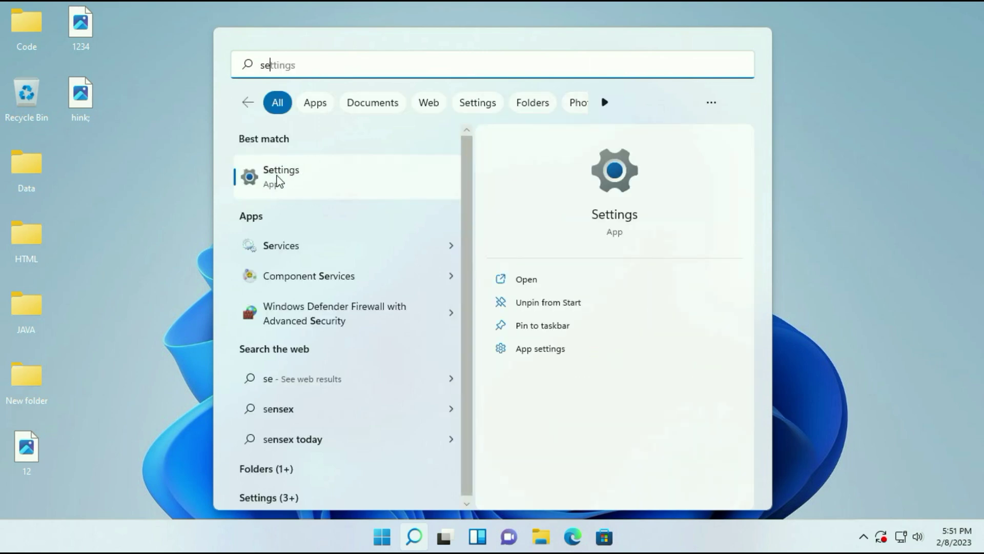
left_click(299, 188)
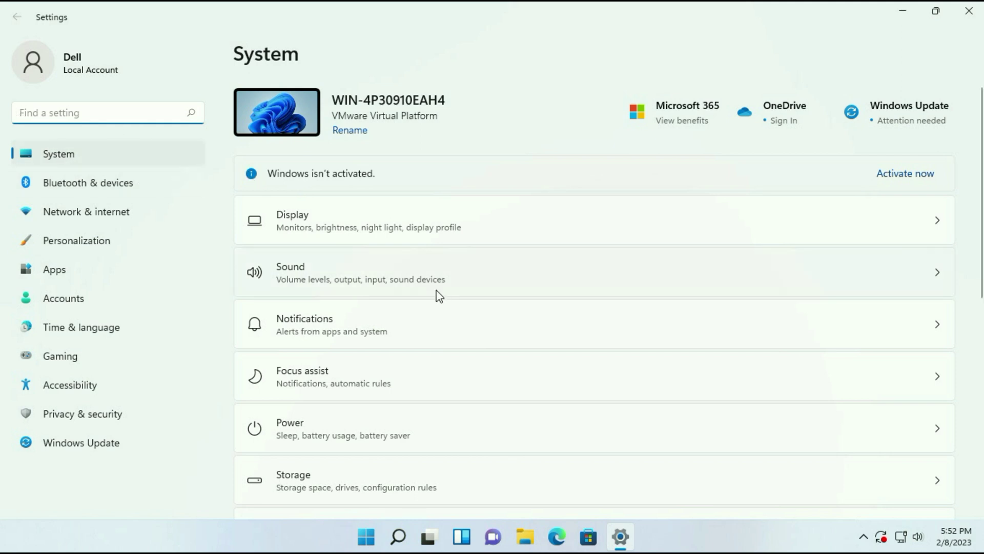
scroll(446, 325, "down", 3)
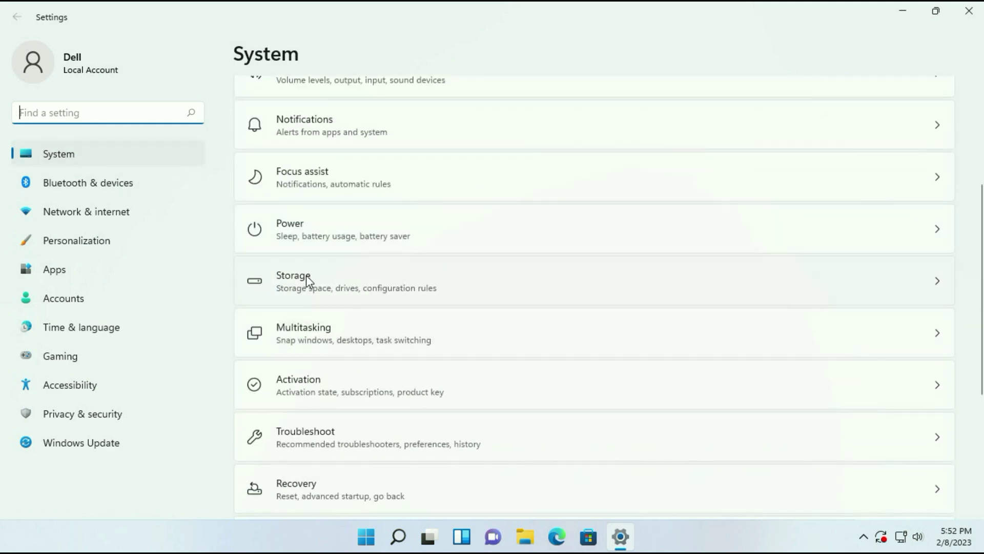
left_click(307, 276)
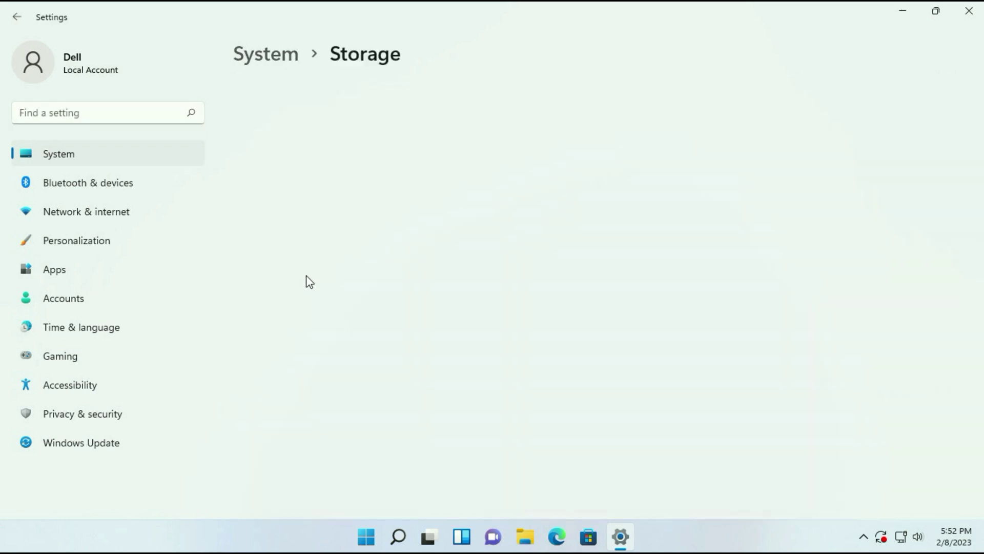
scroll(393, 279, "down", 2)
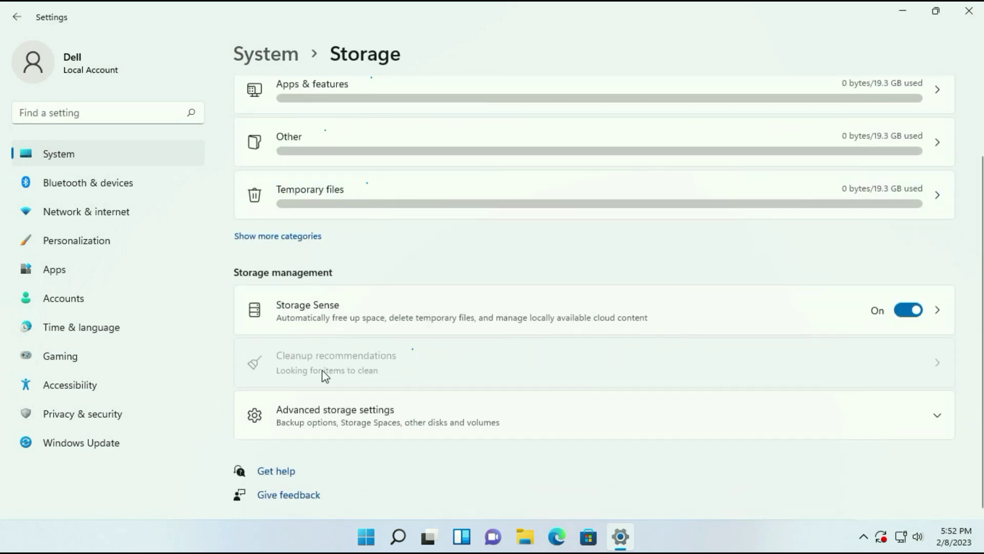
left_click(382, 420)
scroll(421, 376, "down", 2)
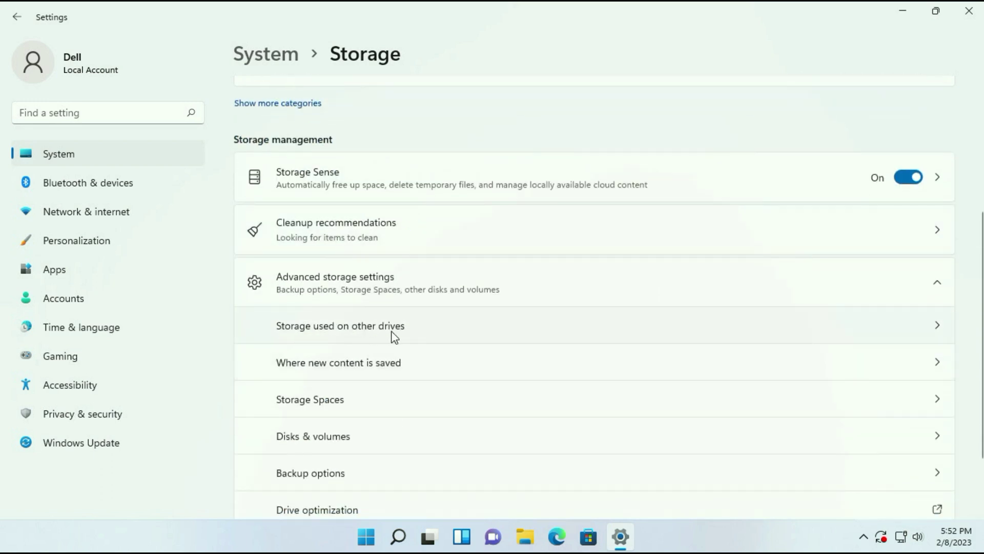
Open Local Disk (C:) System & reserved to confirm 6.25 GB virtual memory.
left_click(394, 334)
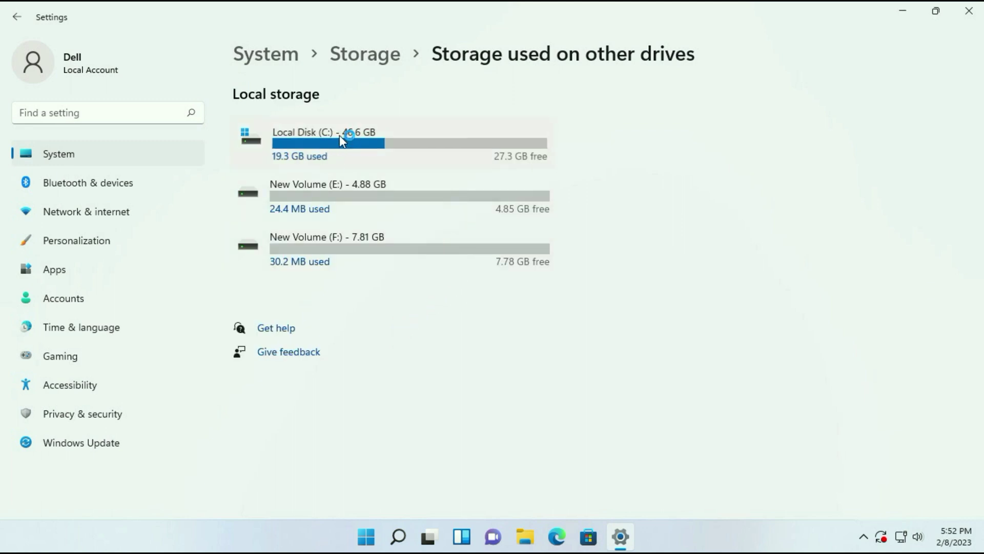
left_click(340, 135)
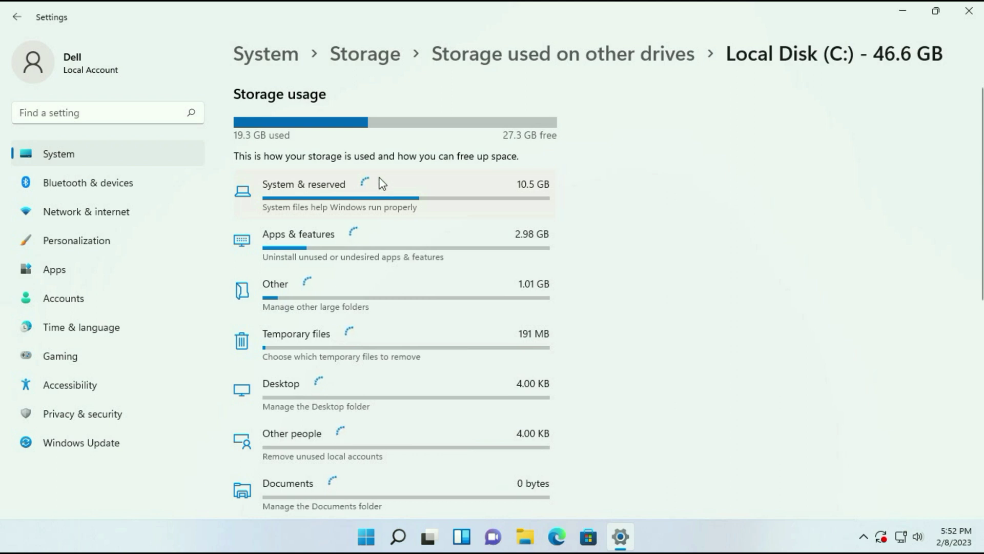
left_click(351, 193)
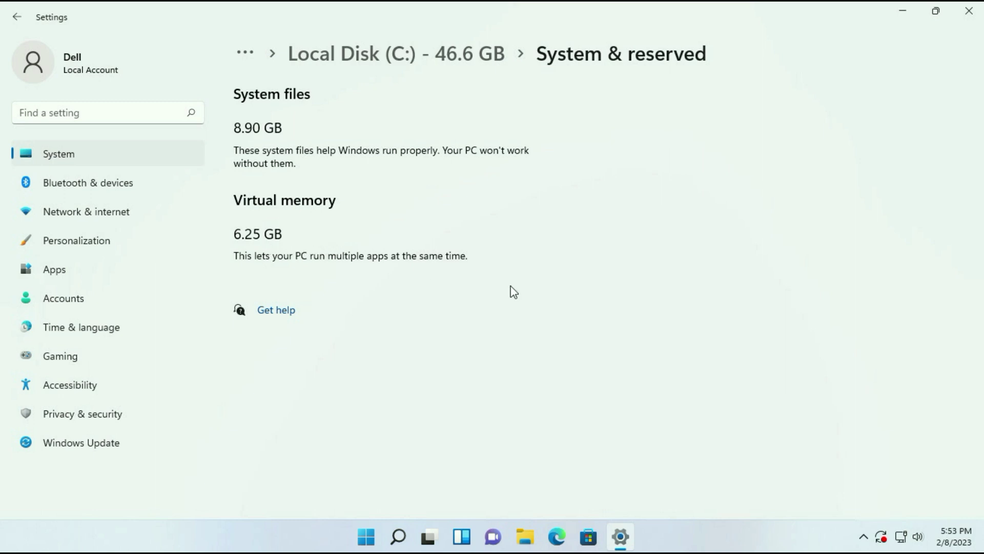
Minimize the Settings window to return to the desktop.
left_click(903, 13)
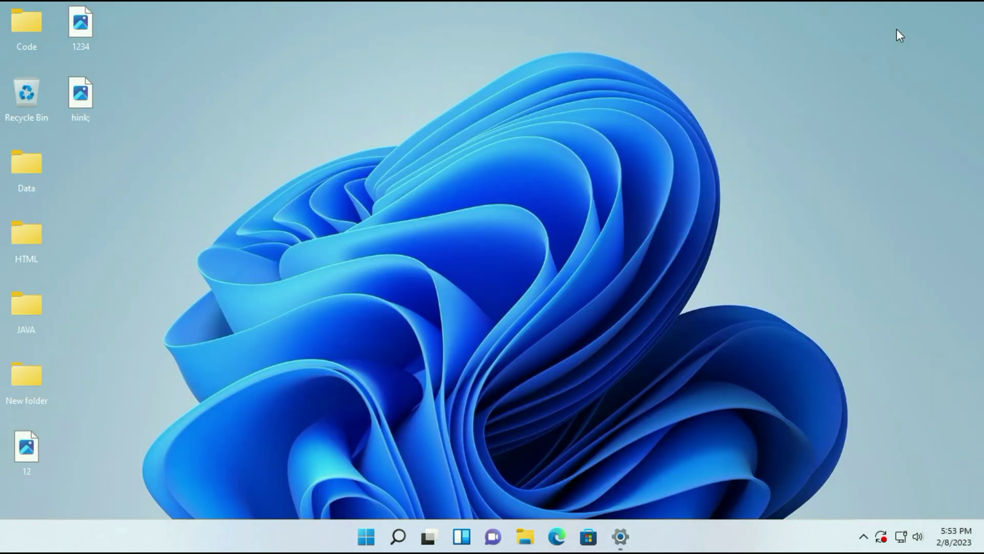